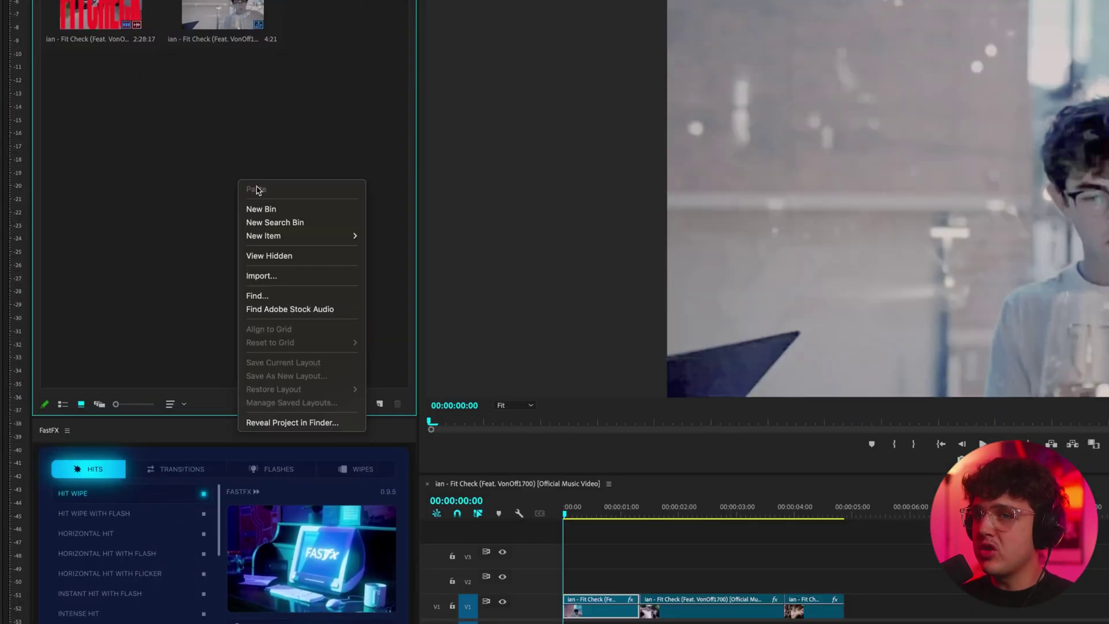
- Create a new adjustment layer and place it on V2 spanning all three clips
mouse_move(282, 238)
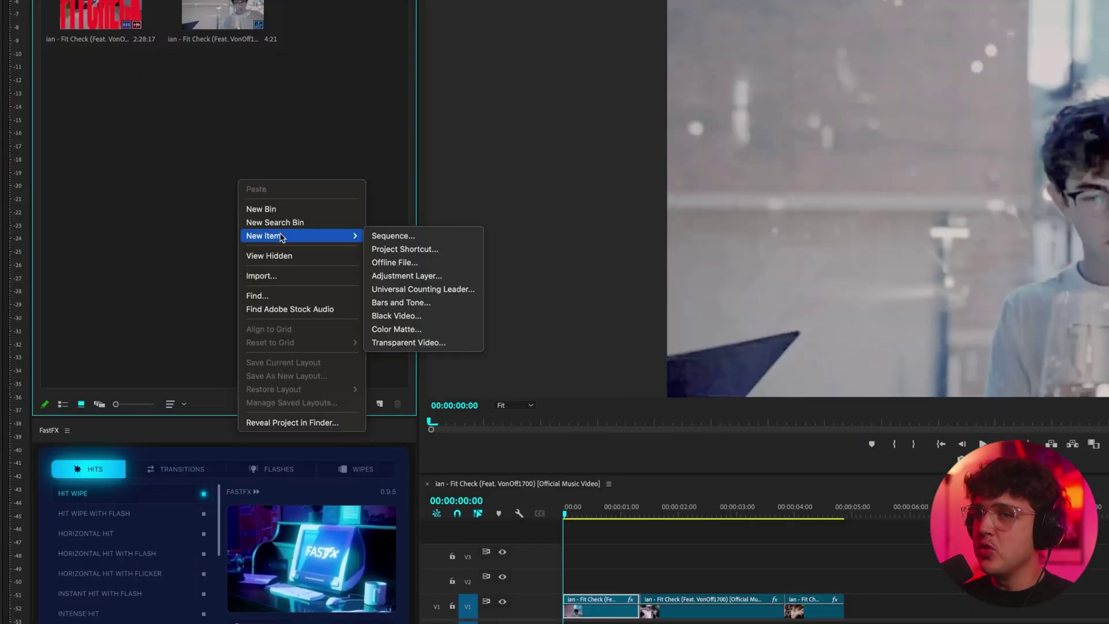
left_click(386, 277)
key("Return")
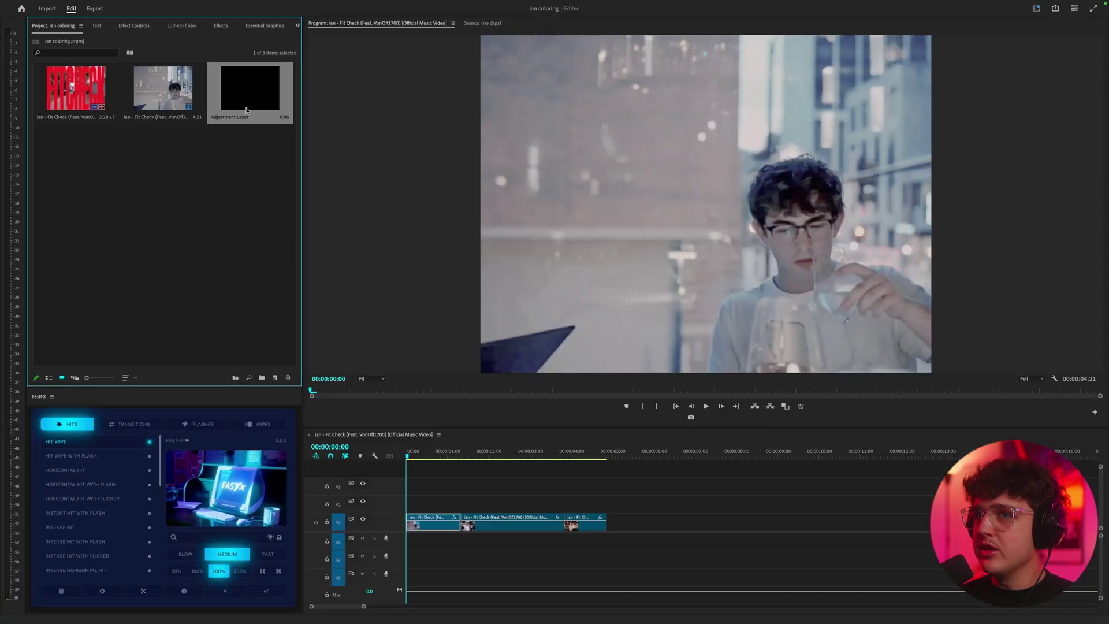
left_click_drag(247, 111, 594, 501)
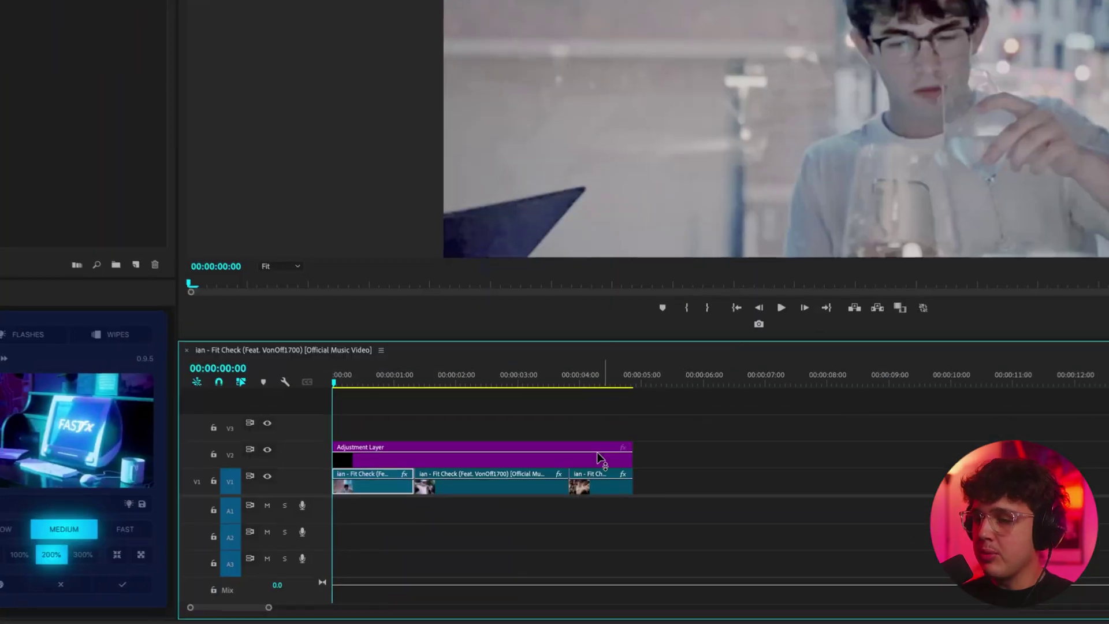
- Cut the V2 adjustment layer at both clip boundaries into three pieces, then select the third
key("c")
left_click(413, 460)
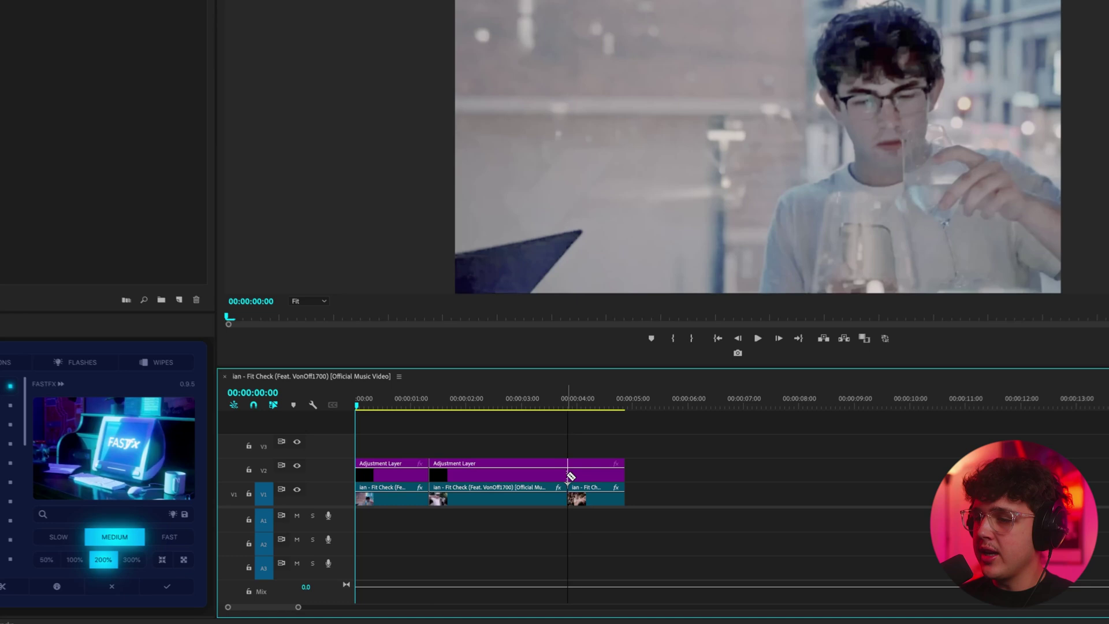
left_click(568, 473)
key("v")
key("space")
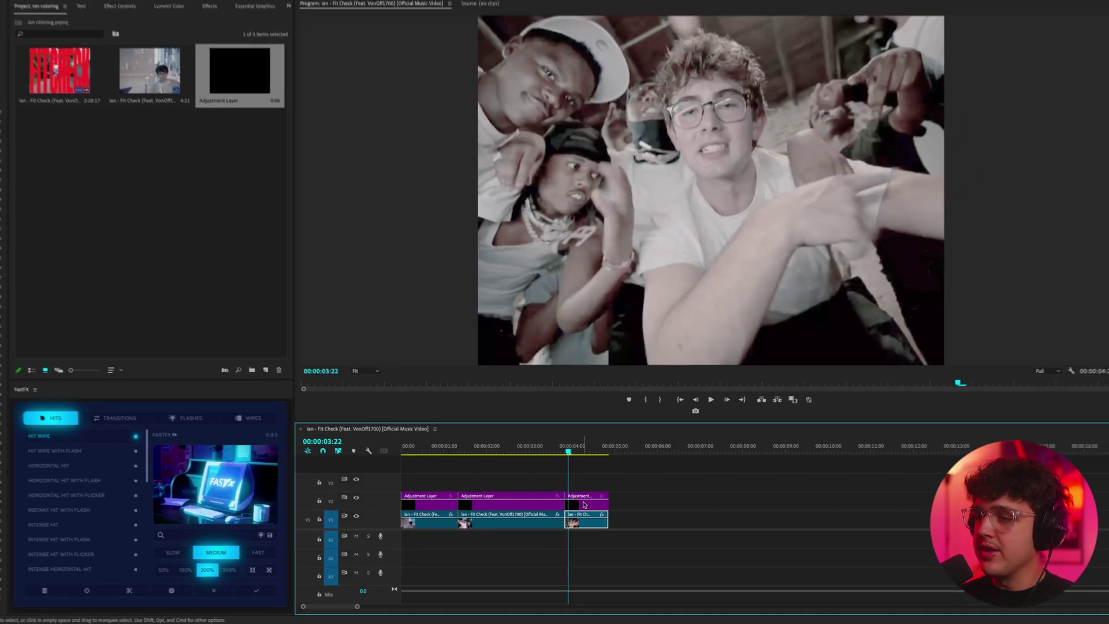
left_click(583, 504)
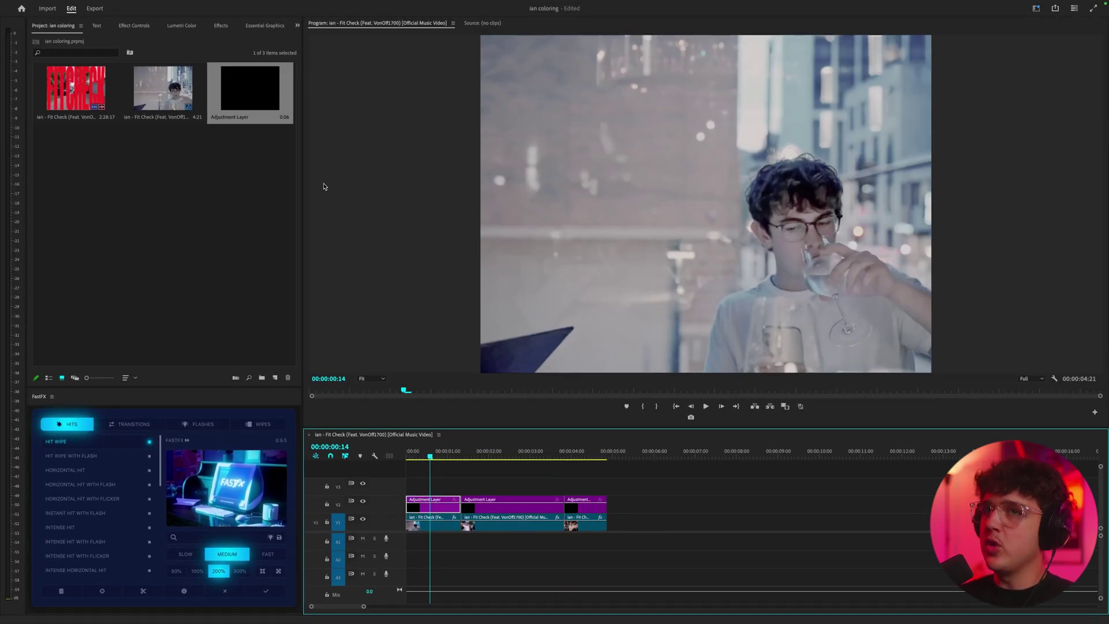
- Load 224.cube from the 'ultimate lut' pack as the first adjustment layer's Lumetri Creative look
left_click(182, 26)
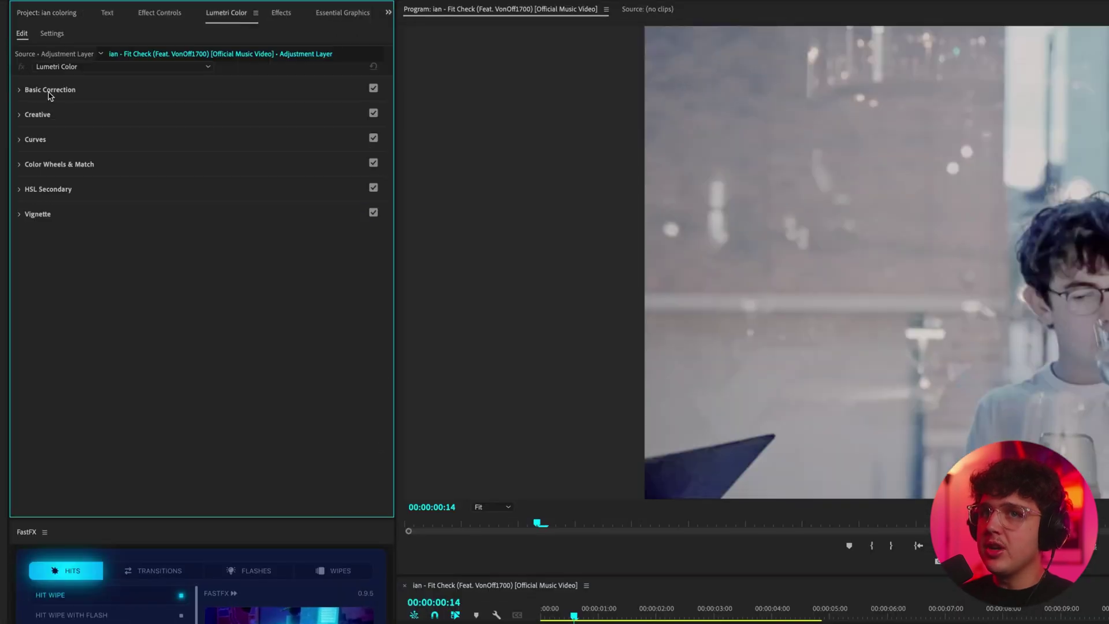
left_click(64, 132)
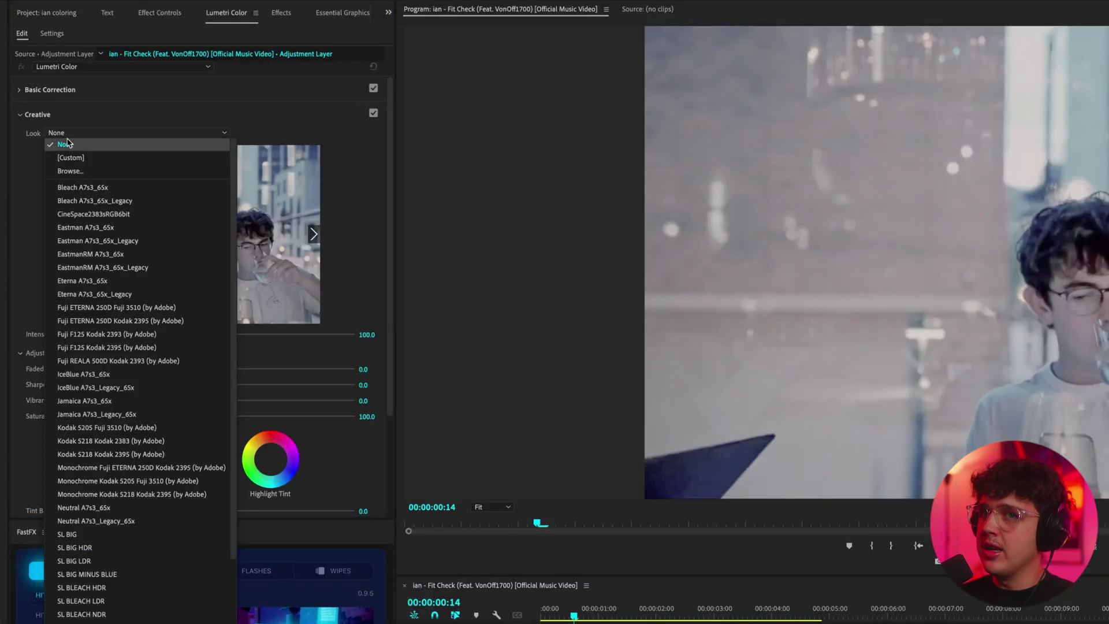
left_click(84, 173)
left_click(878, 52)
type("ultimate lut")
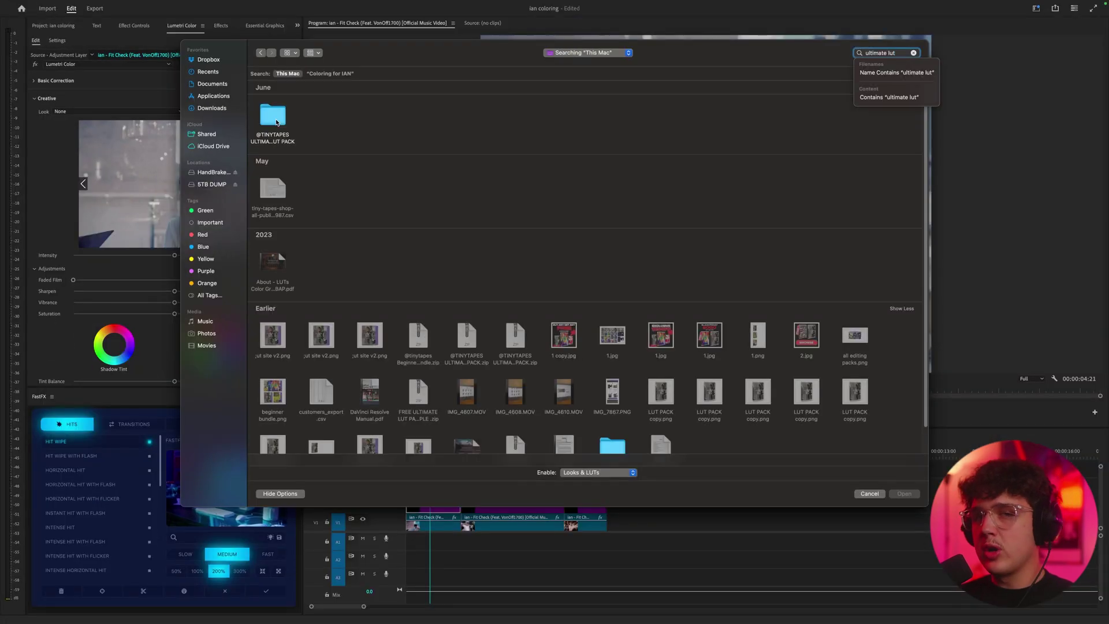
left_click(279, 122)
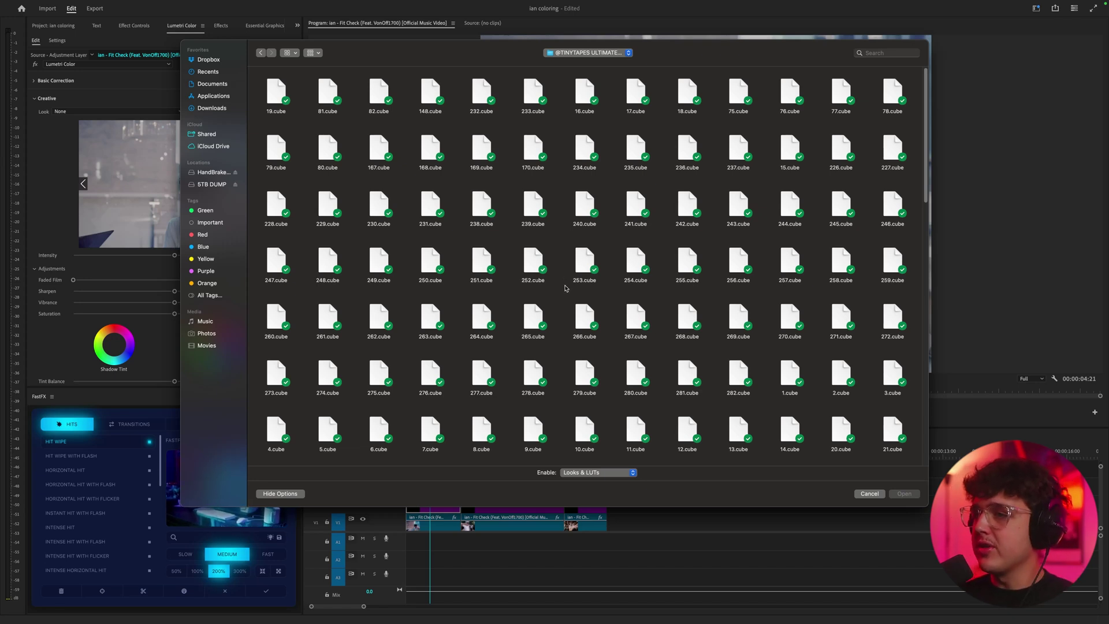
scroll(565, 289, "down", 5)
scroll(569, 293, "down", 8)
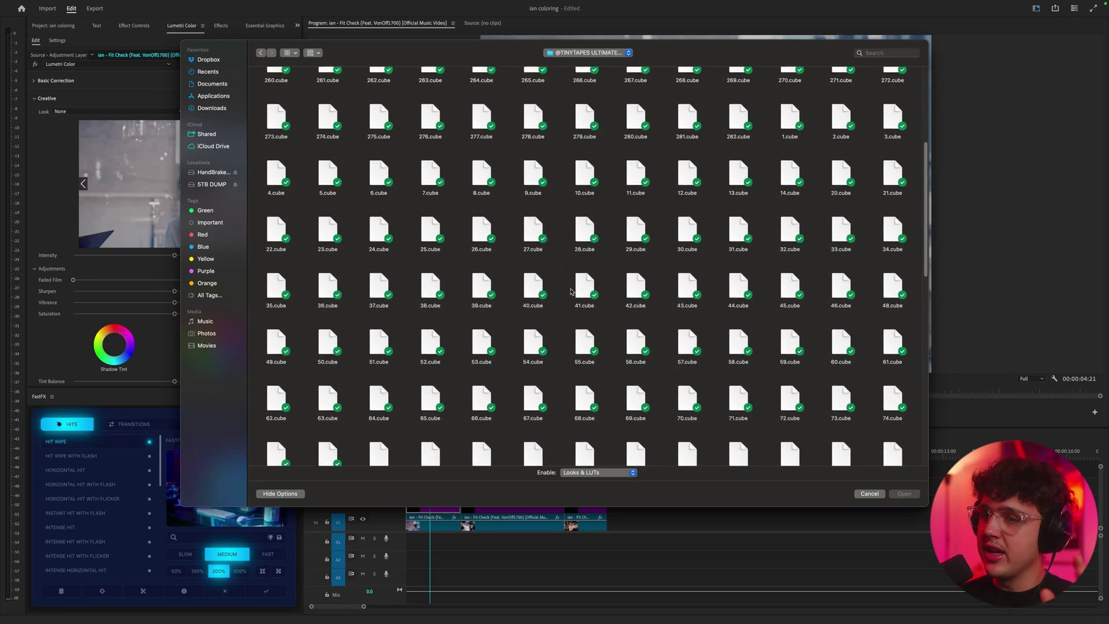
scroll(582, 350, "down", 20)
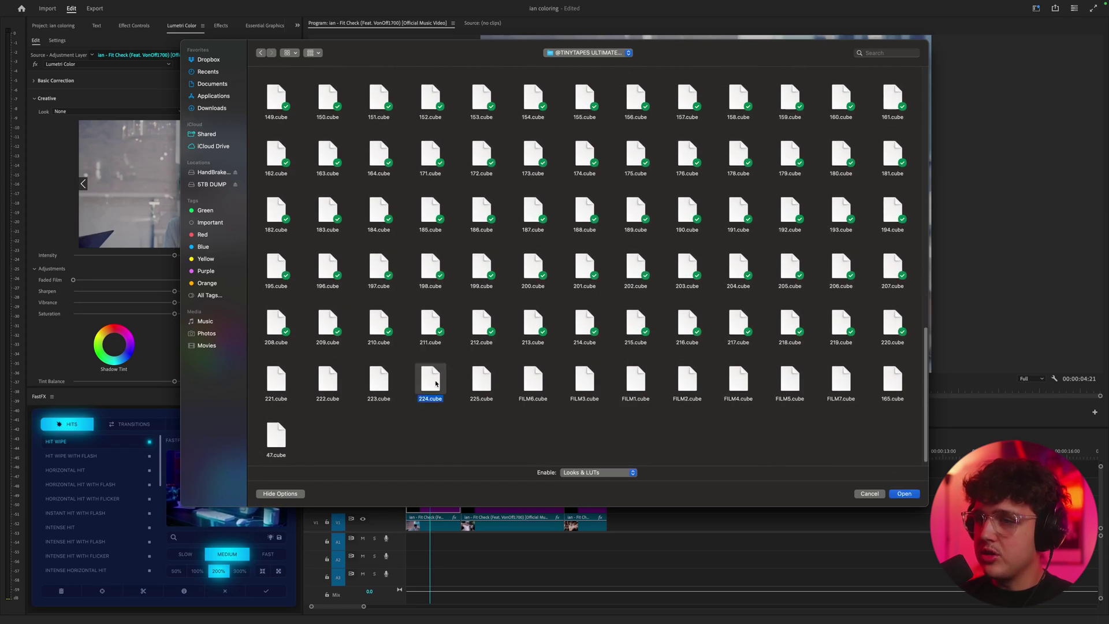
double_click(436, 384)
mouse_move(431, 451)
left_mouse_down()
mouse_move(445, 454)
mouse_move(414, 456)
mouse_move(425, 465)
left_mouse_up()
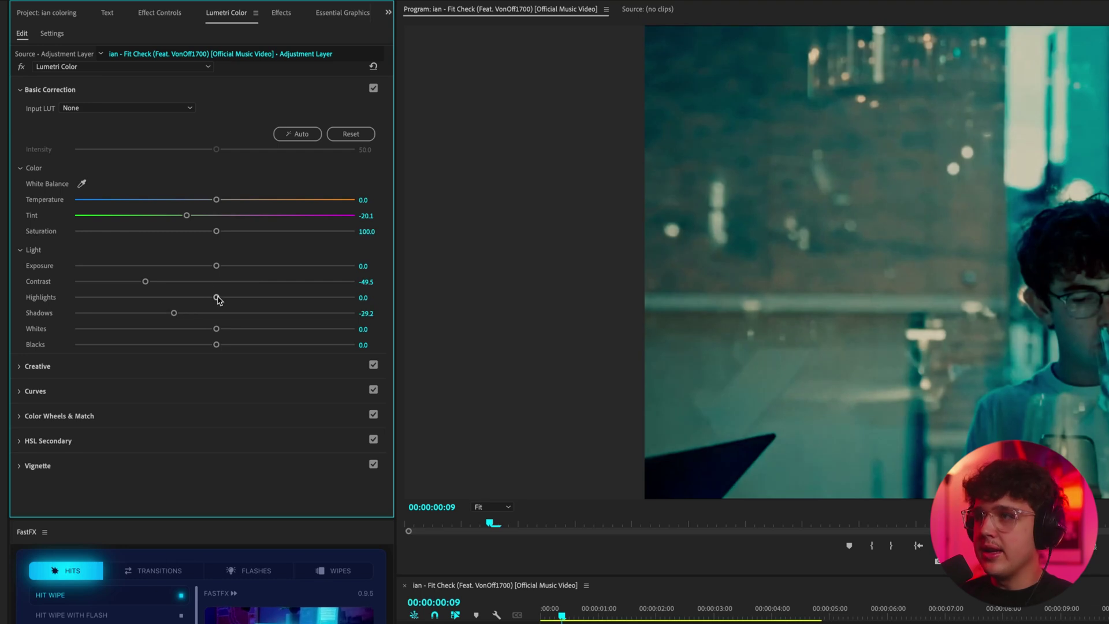
- Raise the first adjustment layer's Highlights to 35.6
left_click_drag(217, 297, 265, 299)
left_click(567, 616)
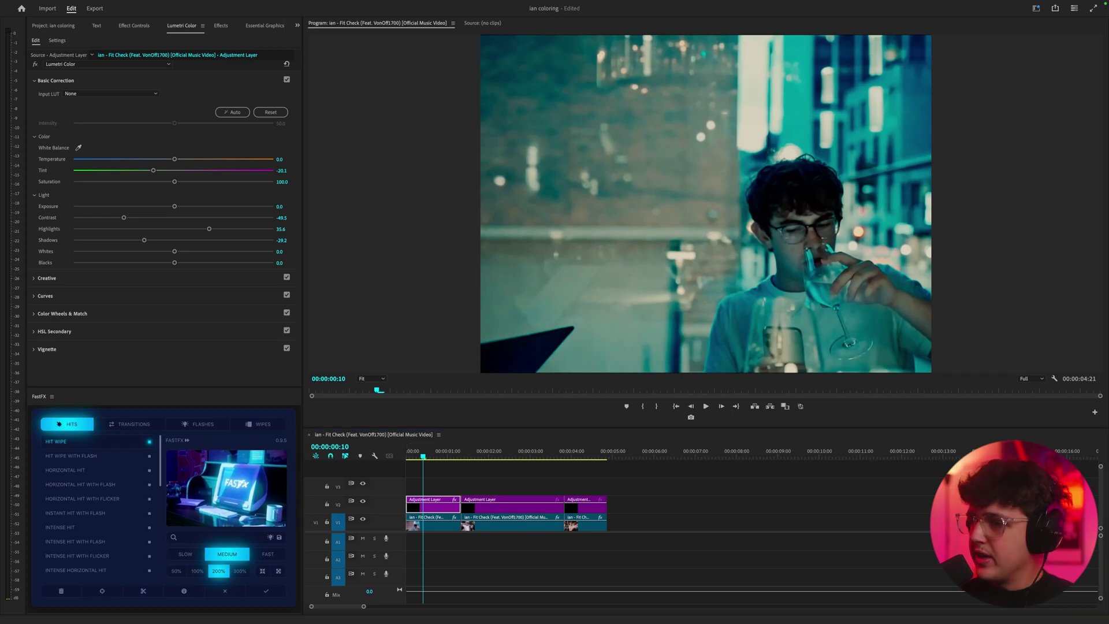
- Place 500T Extra Grain on V3 and delete the part extending past the first clip
left_click_drag(408, 455, 413, 488)
key("c")
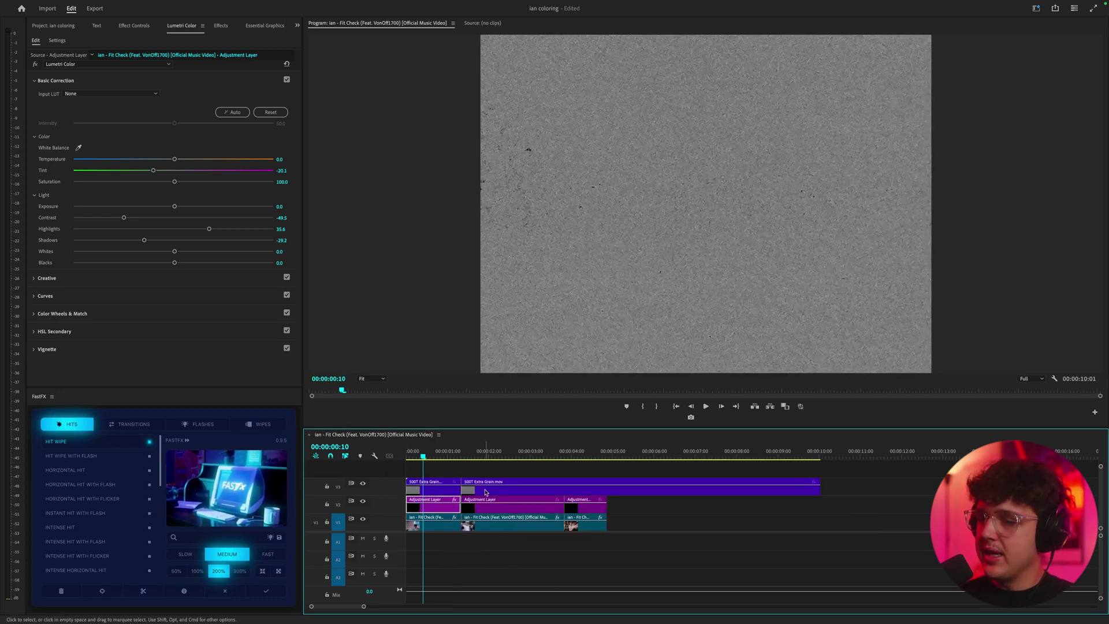
left_click(486, 492)
key("Delete")
- Scale the grain clip to 50.6 and set its blend mode to Overlay
left_click(134, 26)
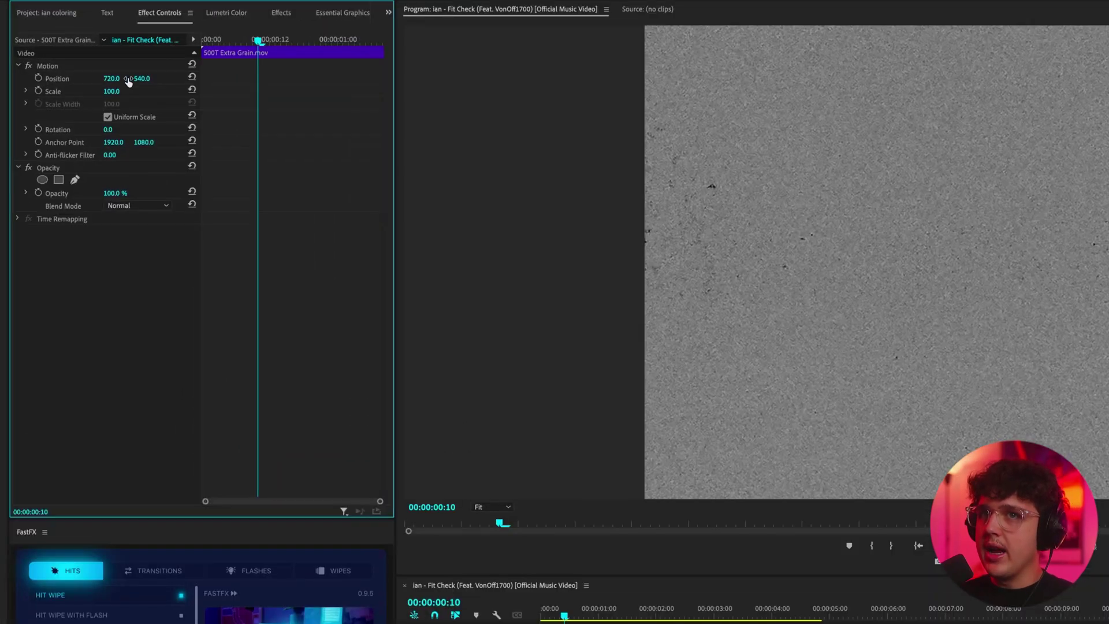
left_click_drag(99, 82, 137, 91)
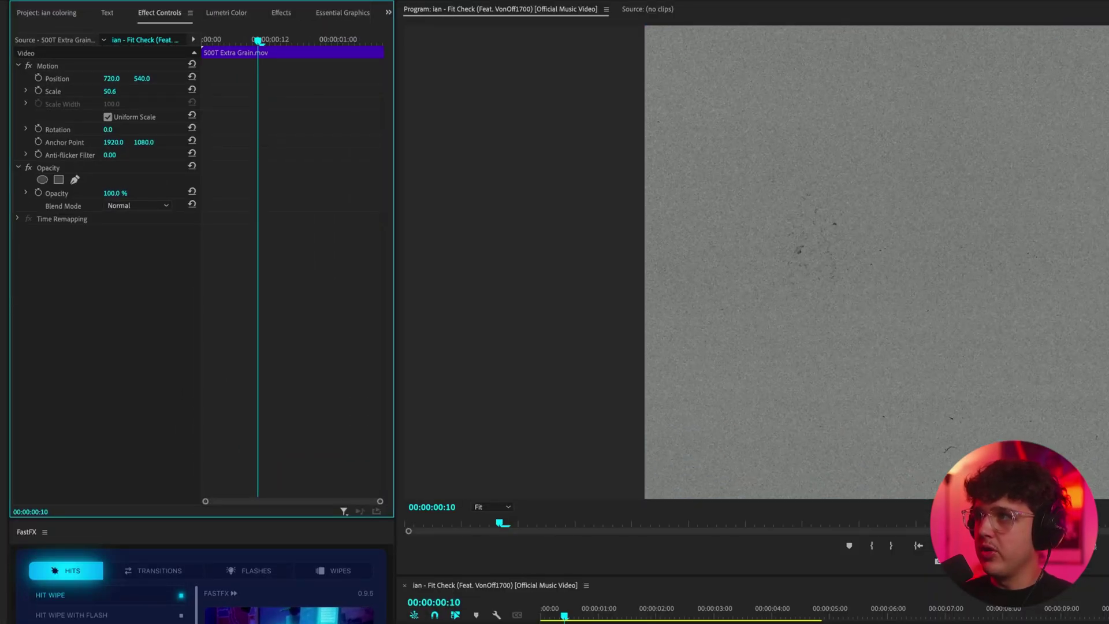
left_click(128, 206)
left_click(141, 386)
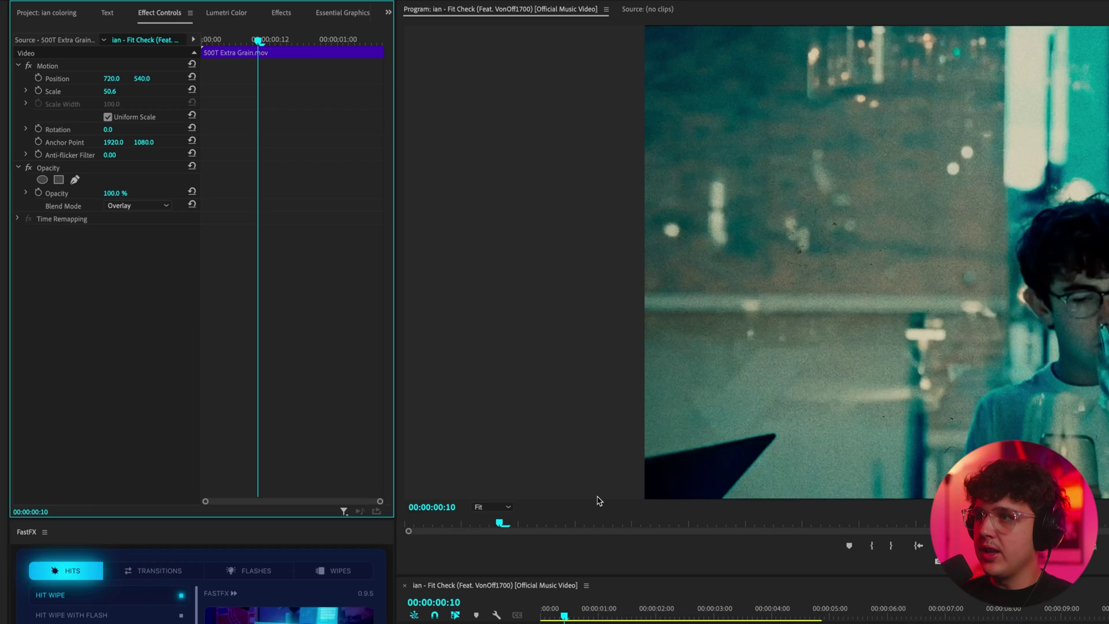
left_click_drag(584, 623, 596, 623)
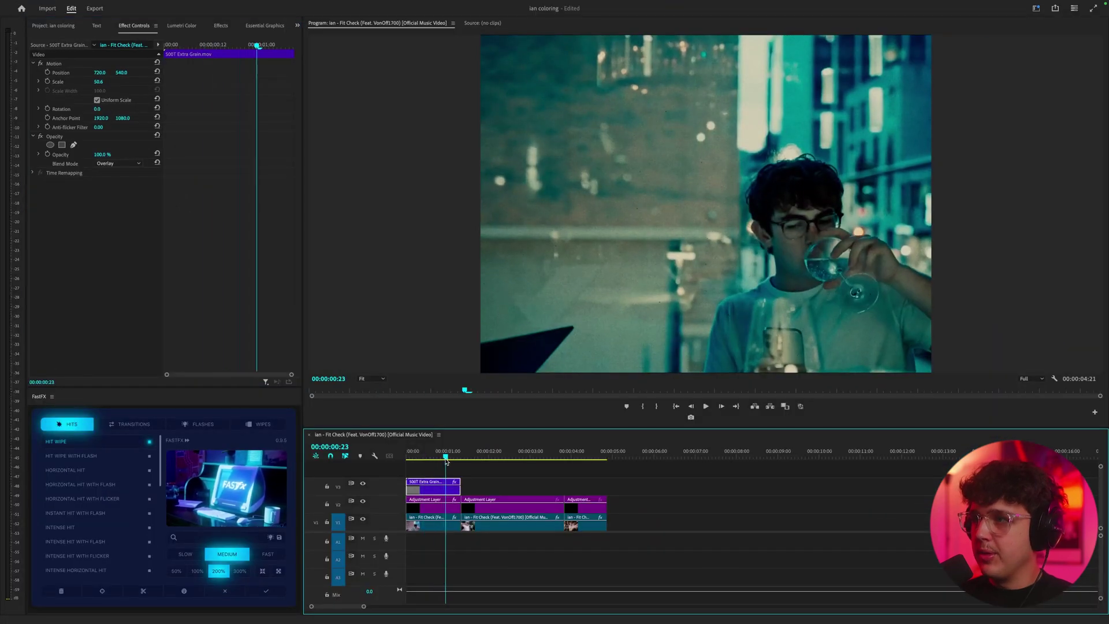
mouse_move(446, 461)
left_mouse_down()
mouse_move(408, 460)
mouse_move(448, 458)
mouse_move(432, 458)
left_mouse_up()
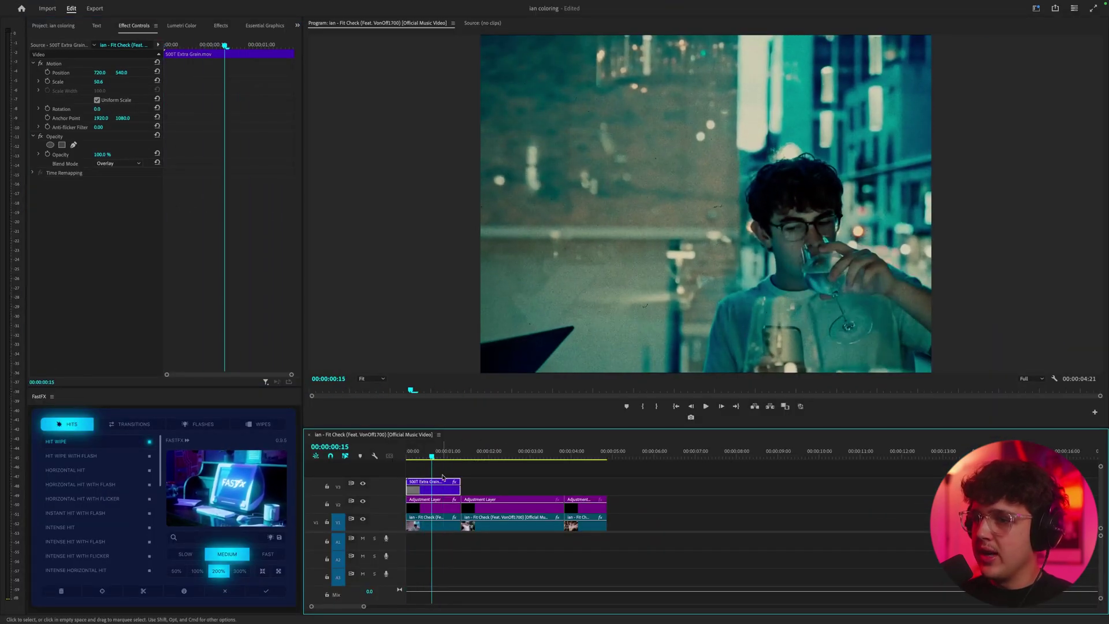
- Toggle the first clip's grade and grain off and on to compare
left_click(445, 507, "shift")
key("shift+e")
key("shift+e")
key("shift+e")
key("shift+e")
key("shift+e")
key("shift+e")
key("shift+e")
key("shift+e")
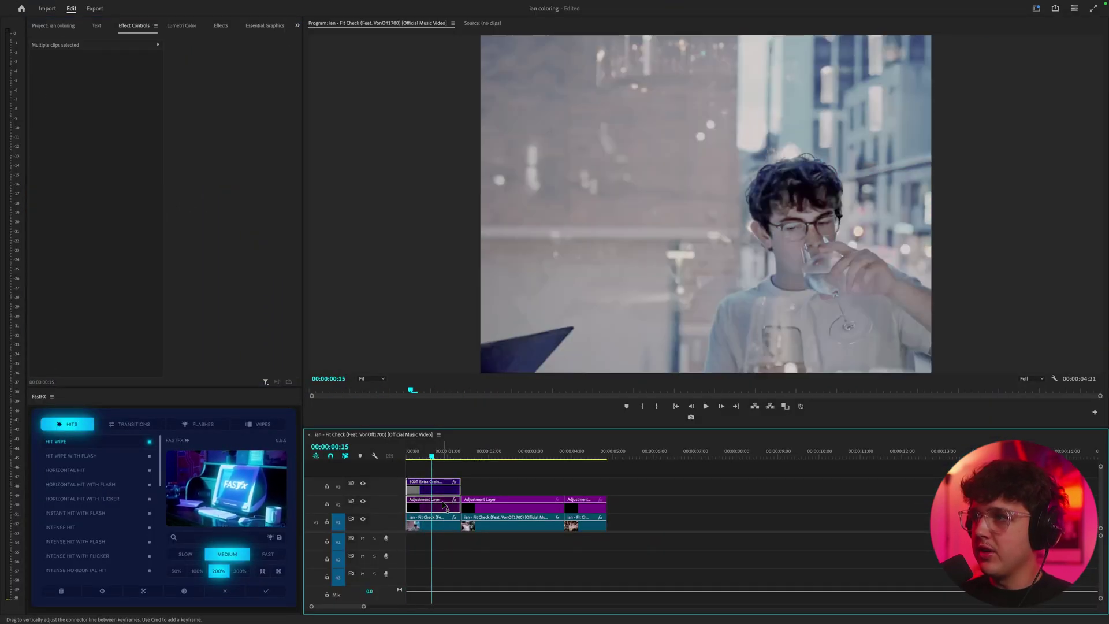
mouse_move(478, 456)
left_mouse_down()
mouse_move(570, 460)
mouse_move(478, 462)
left_mouse_up()
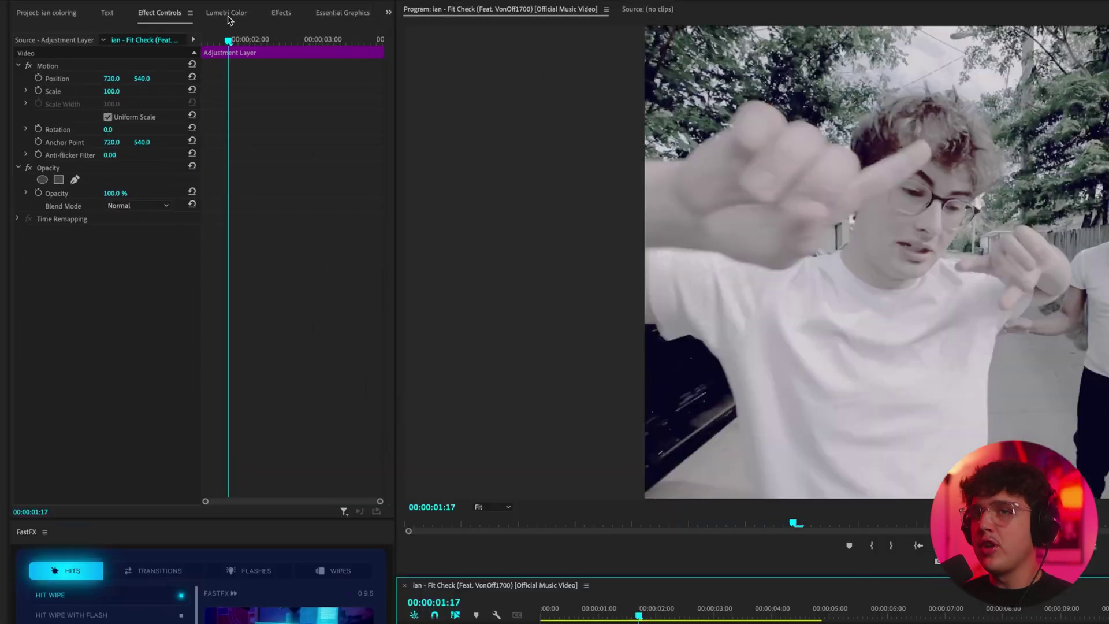
- Load 71.cube as the Creative look on the second adjustment layer's Lumetri Color
left_click(182, 26)
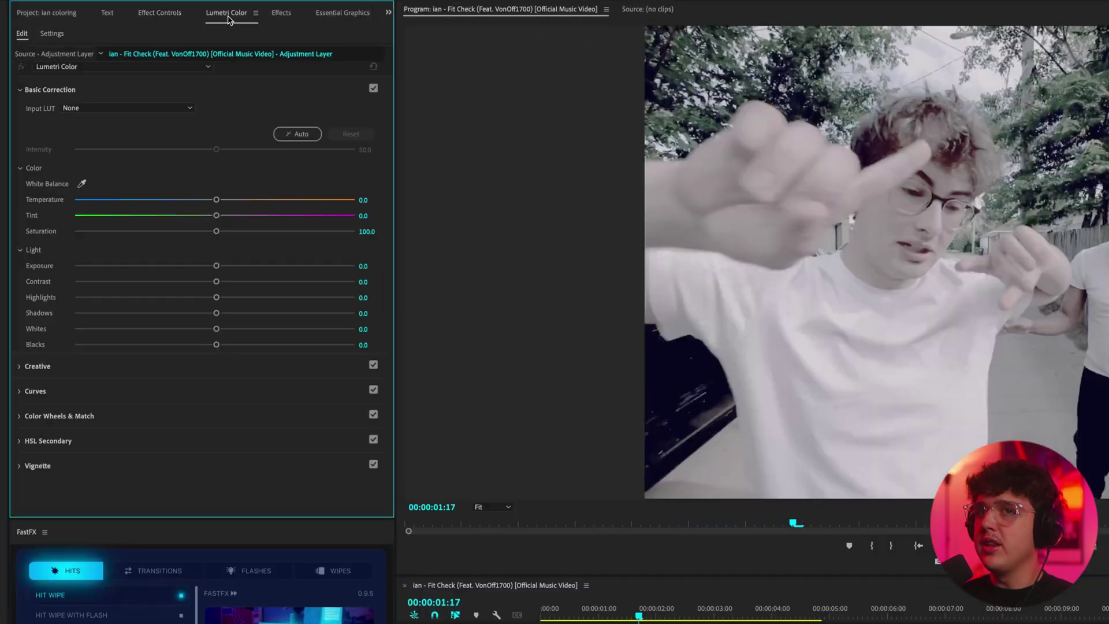
left_click(81, 88)
left_click(38, 115)
left_click(69, 133)
left_click(58, 169)
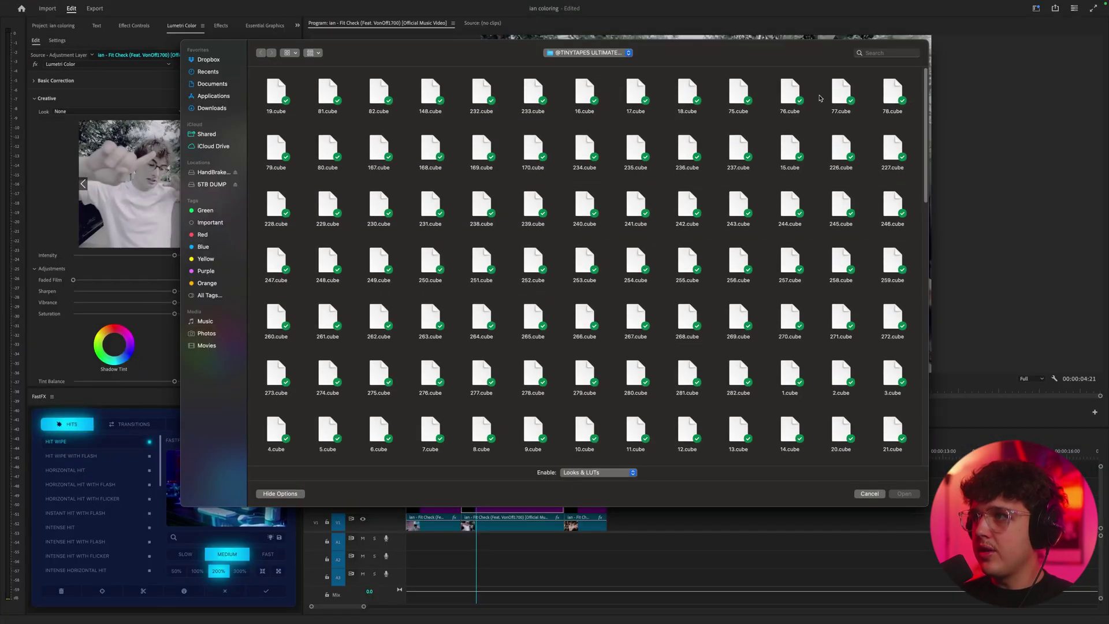
double_click(834, 96)
left_click_drag(528, 460, 475, 453)
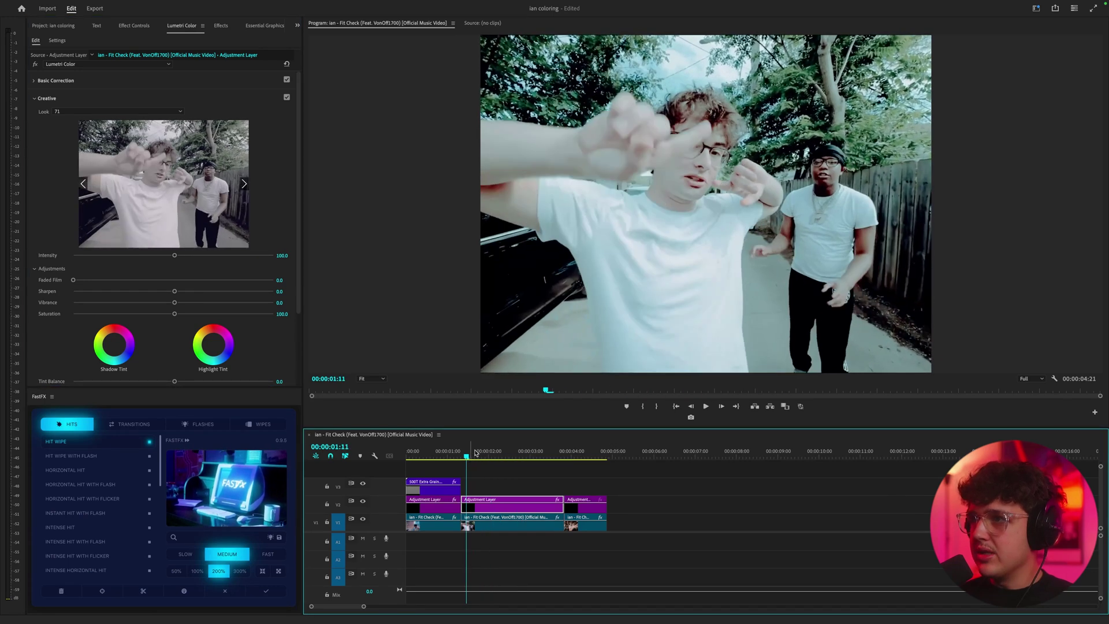
- Set the second layer's Contrast to 100, Shadows to -63.3 and Whites to 15.8
left_click(56, 81)
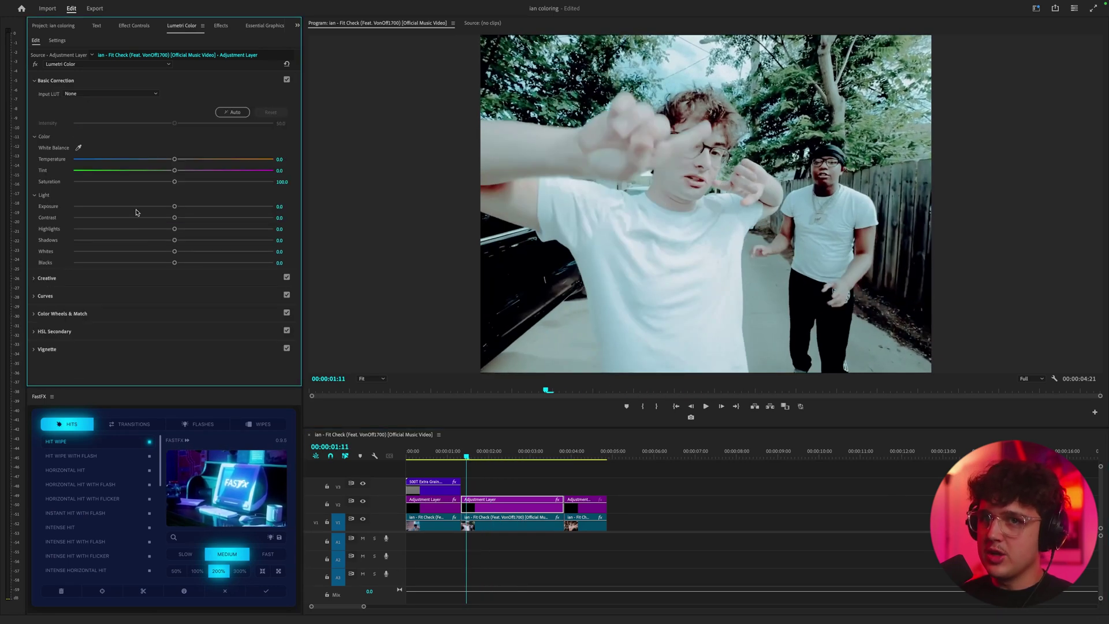
left_click_drag(175, 218, 310, 228)
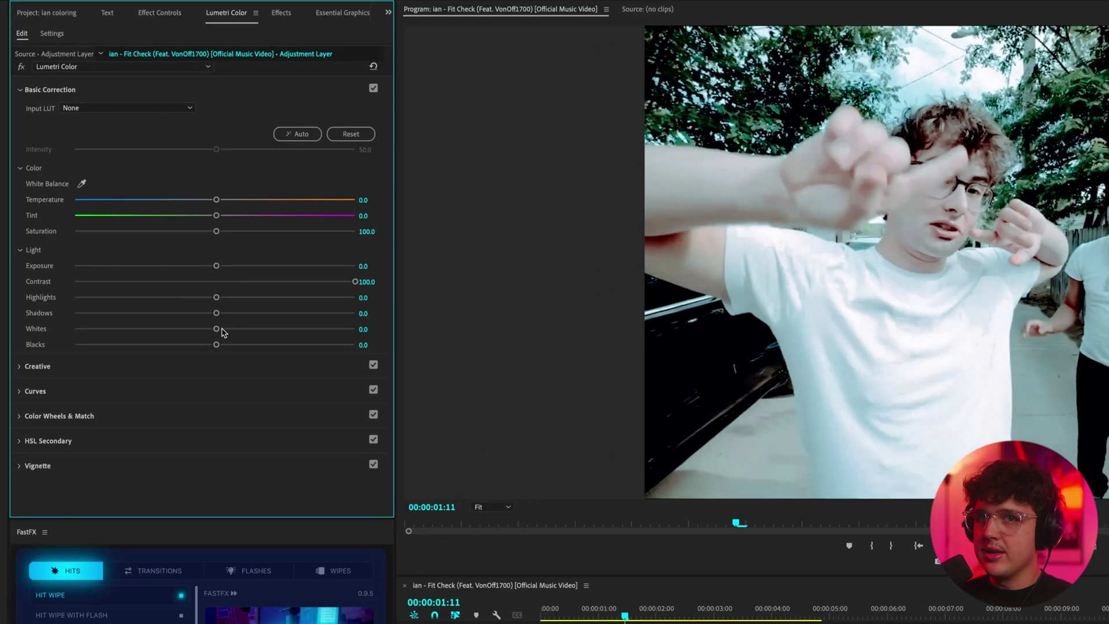
left_click_drag(215, 315, 126, 327)
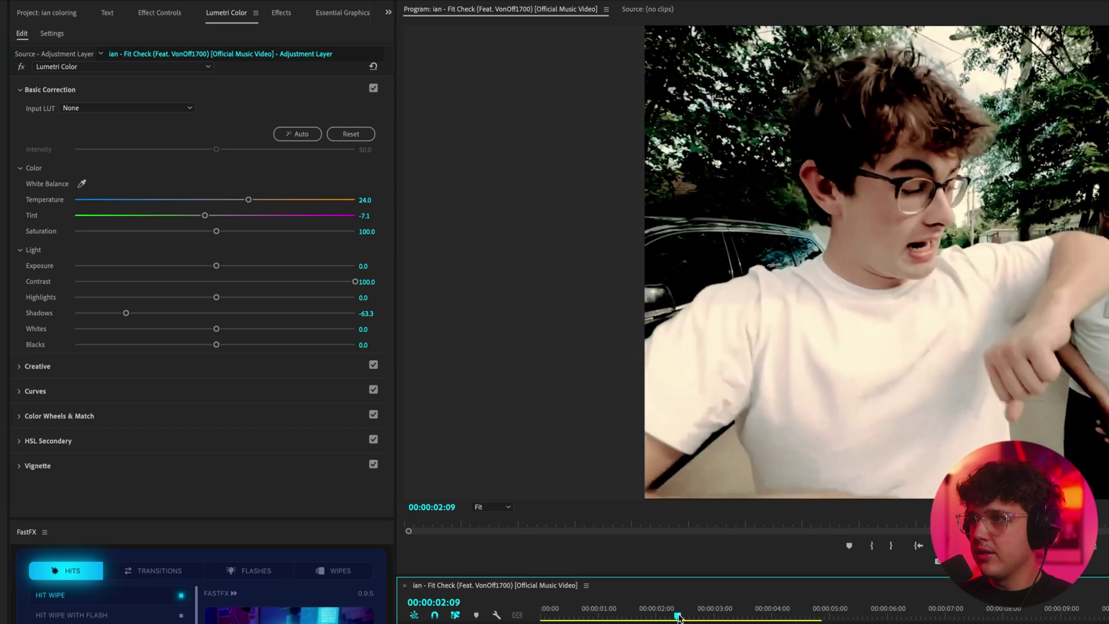
left_click_drag(216, 329, 237, 329)
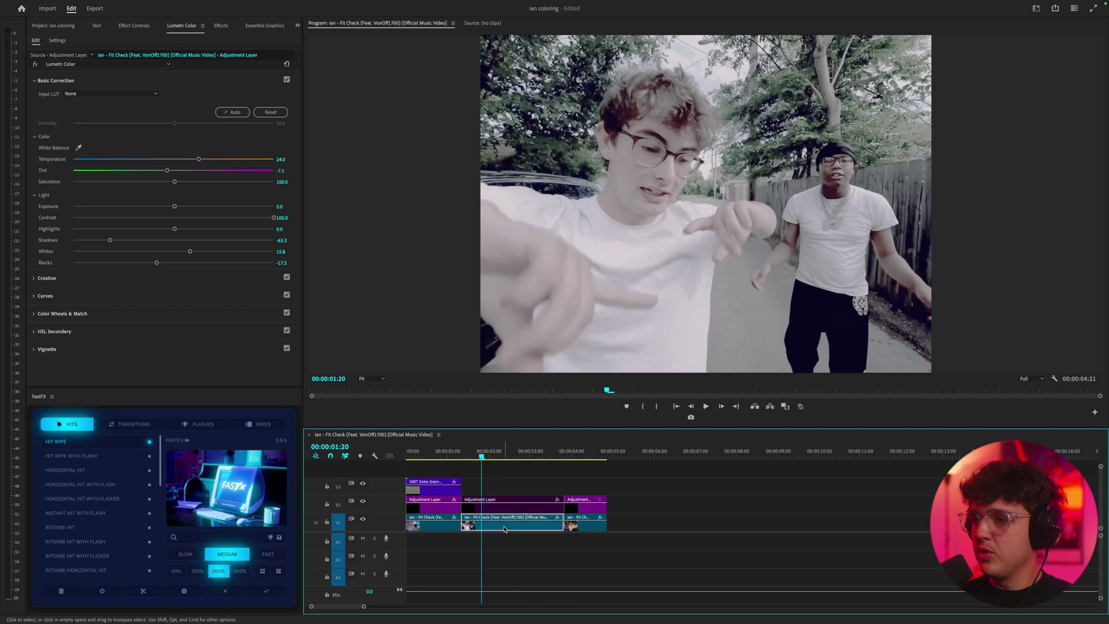
- Play back the middle clip and re-enable its own Basic Correction to check the grade
left_click(504, 529)
scroll(676, 161, "up", 5)
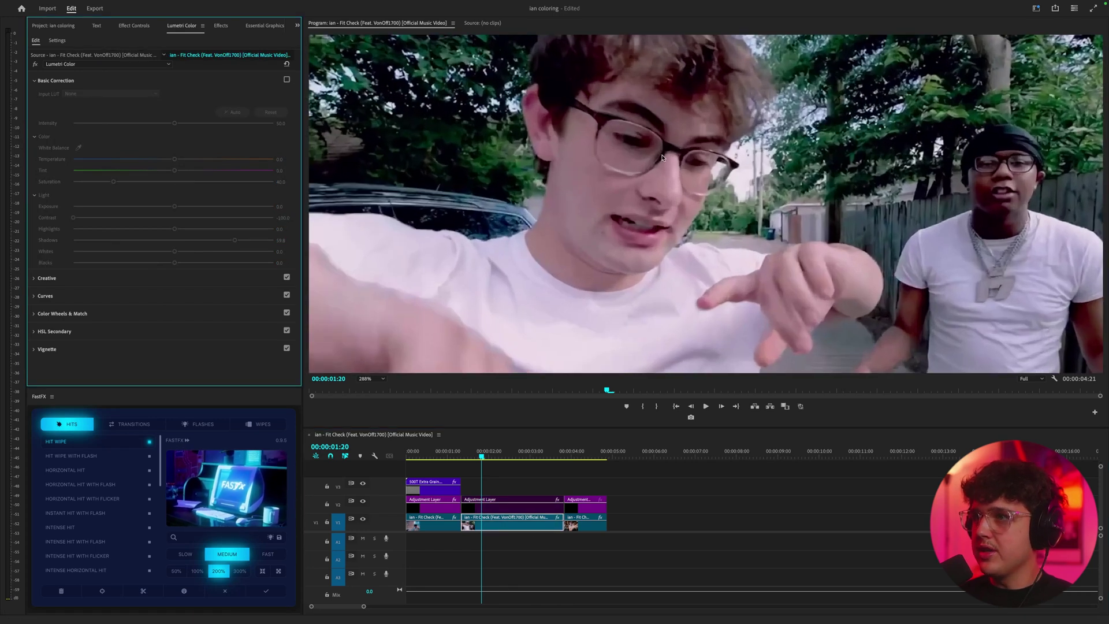
scroll(663, 157, "up", 3)
key("space")
scroll(808, 197, "down", 6)
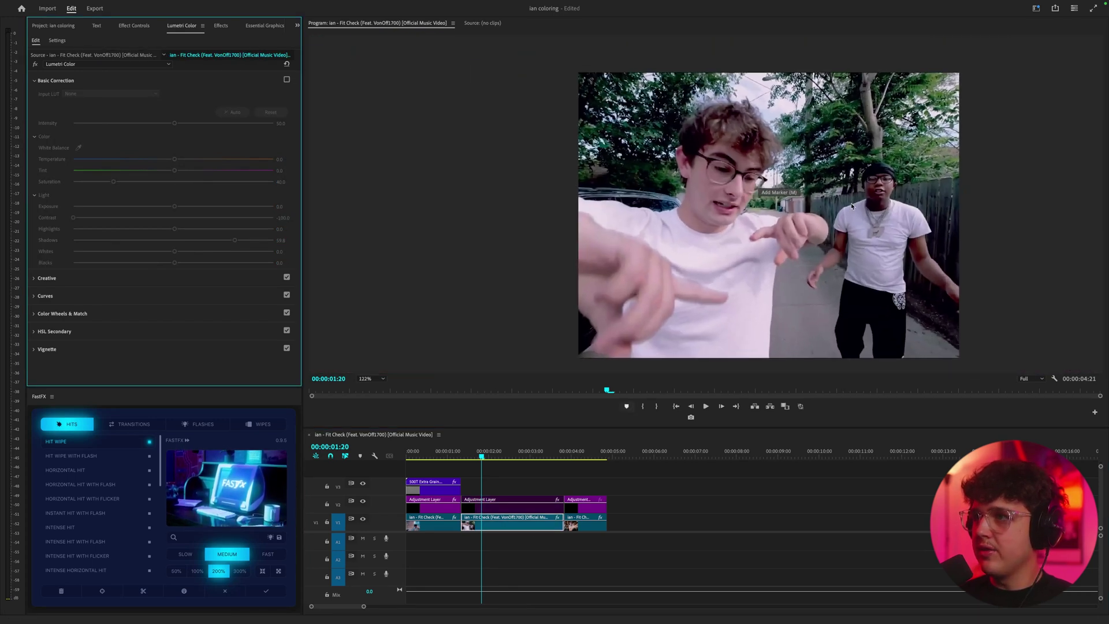
key("space")
left_click(287, 80)
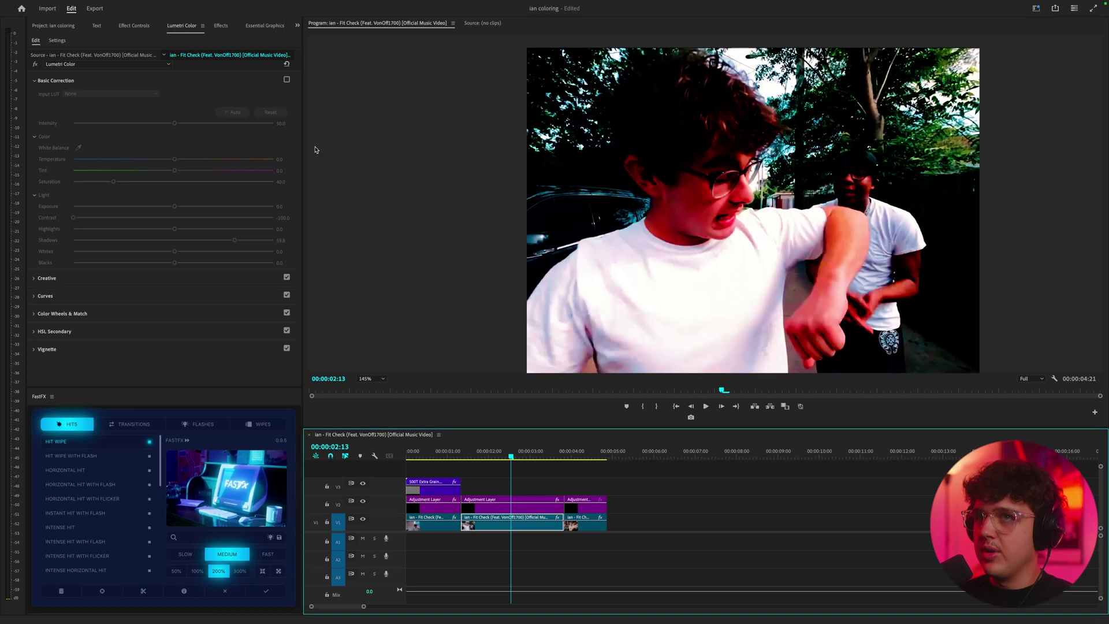
left_click_drag(523, 450, 580, 457)
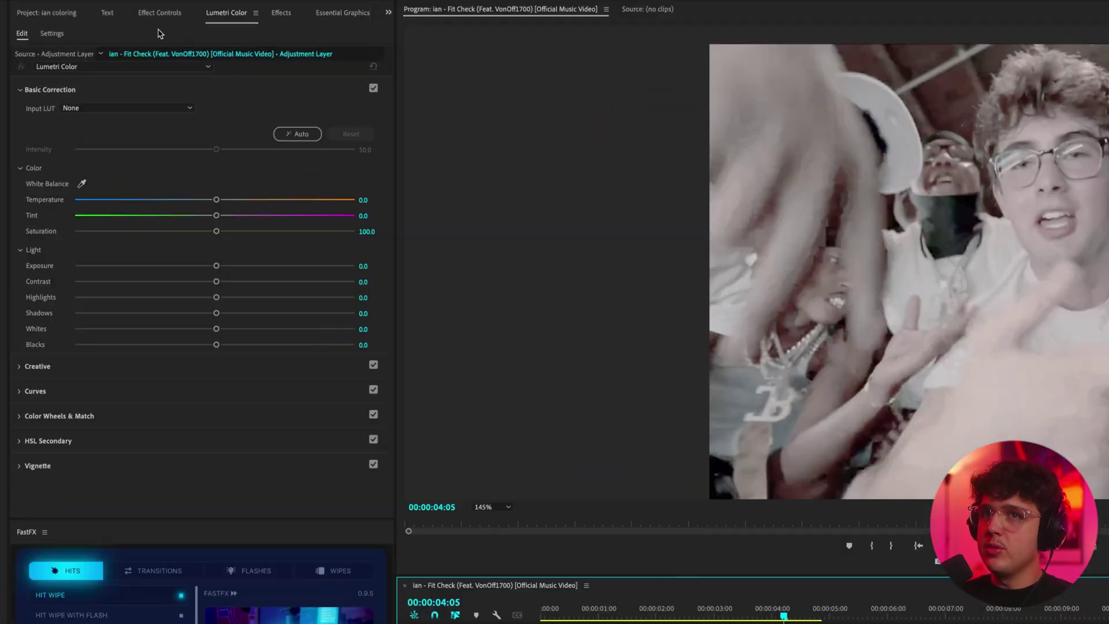
- Apply look 19 in the third adjustment layer's Creative section, then reopen Basic Correction
left_click(56, 80)
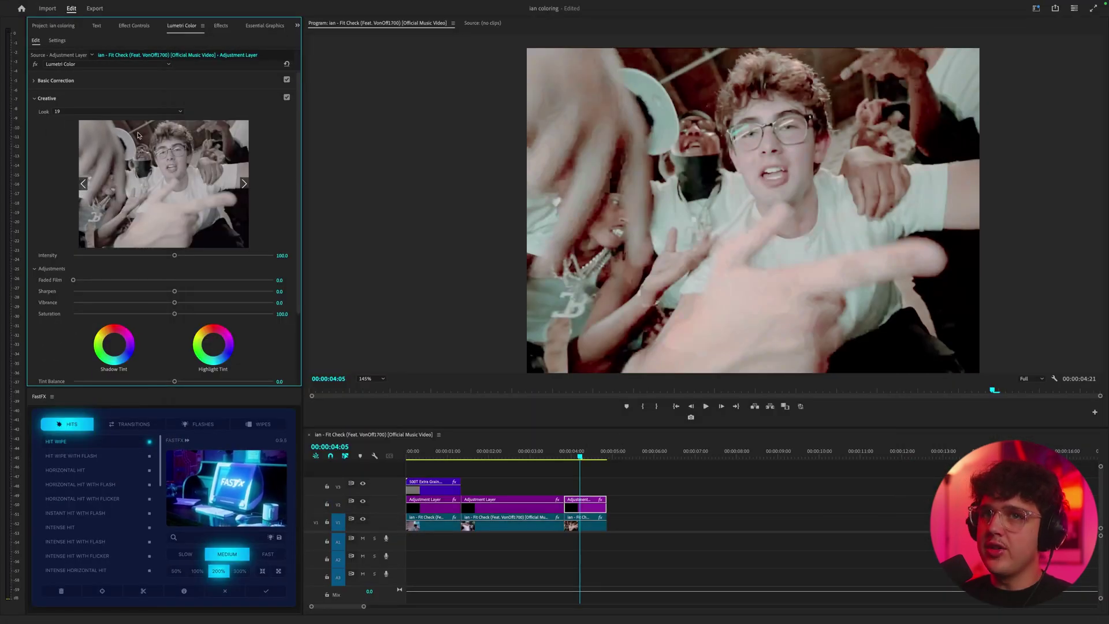
left_click(52, 82)
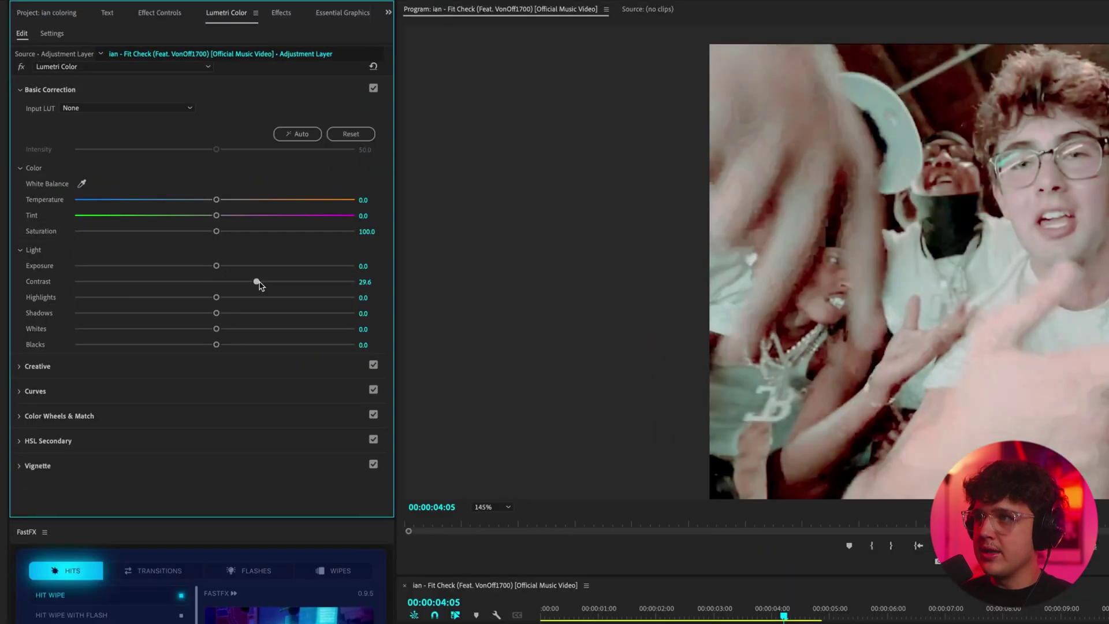
- Set the third layer's Contrast to 39.5, Highlights to -2.4 and Shadows to -52.5
left_click_drag(258, 282, 273, 284)
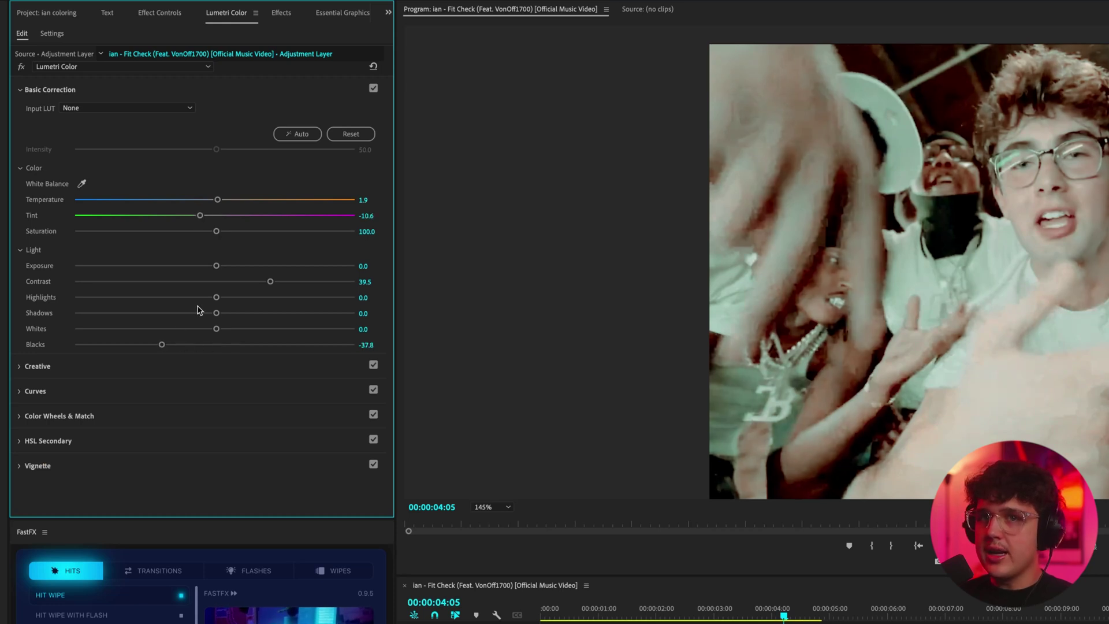
left_click_drag(216, 297, 190, 299)
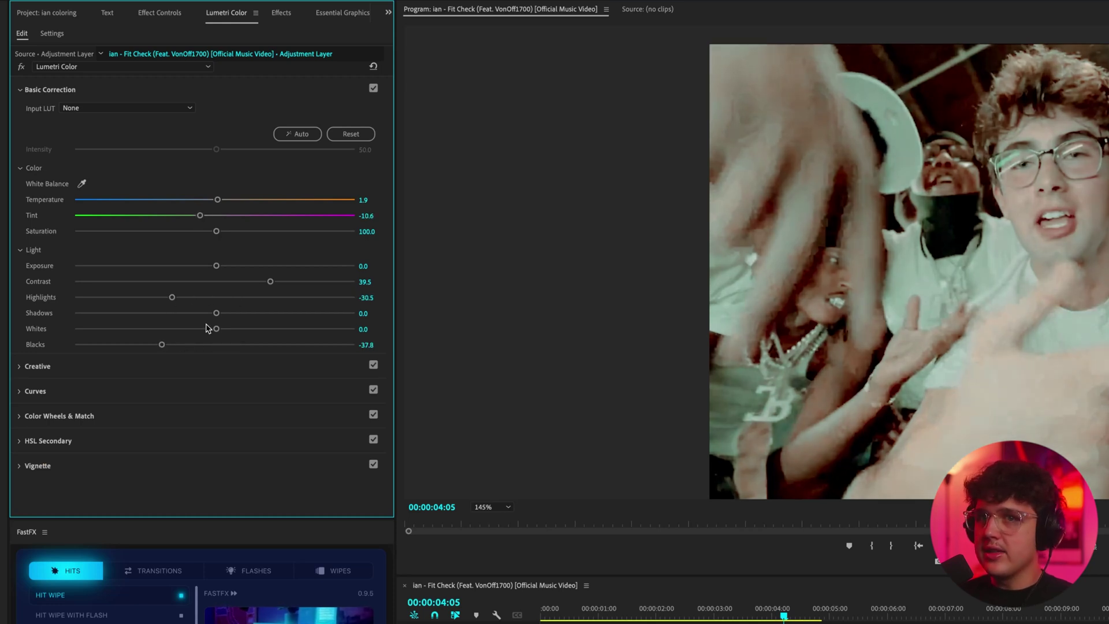
left_click_drag(186, 315, 209, 298)
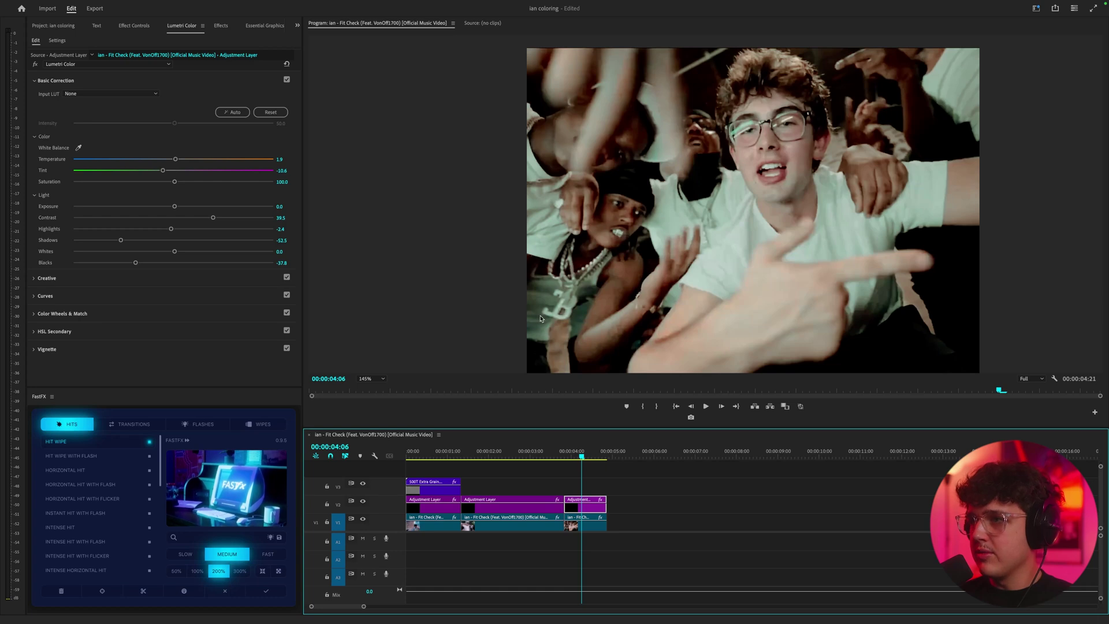
left_click(586, 456)
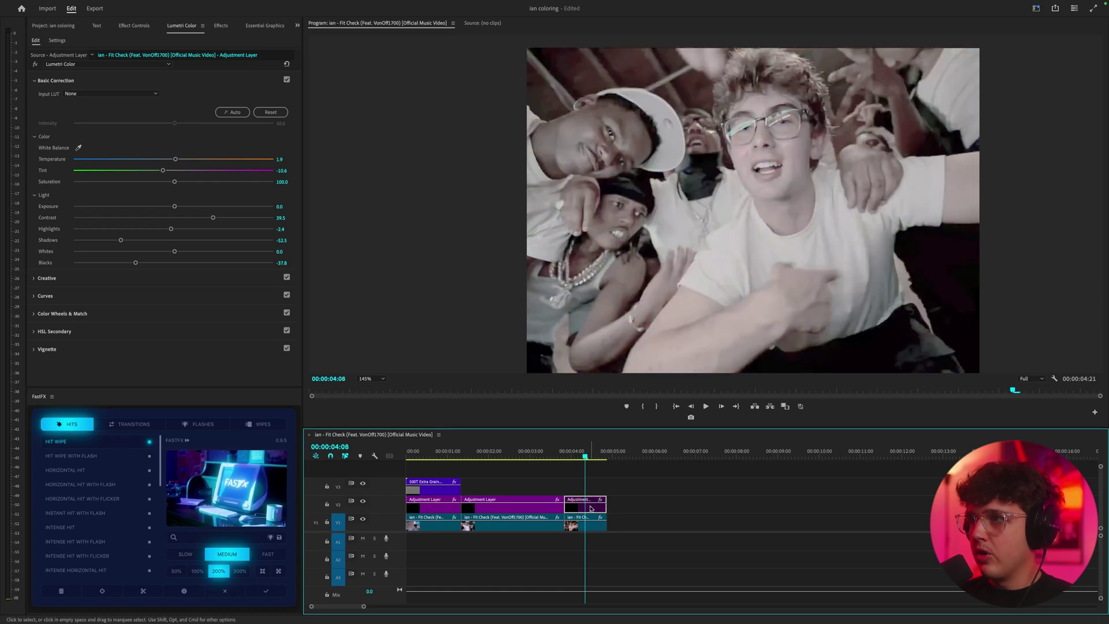
key("shift+e")
key("shift+e")
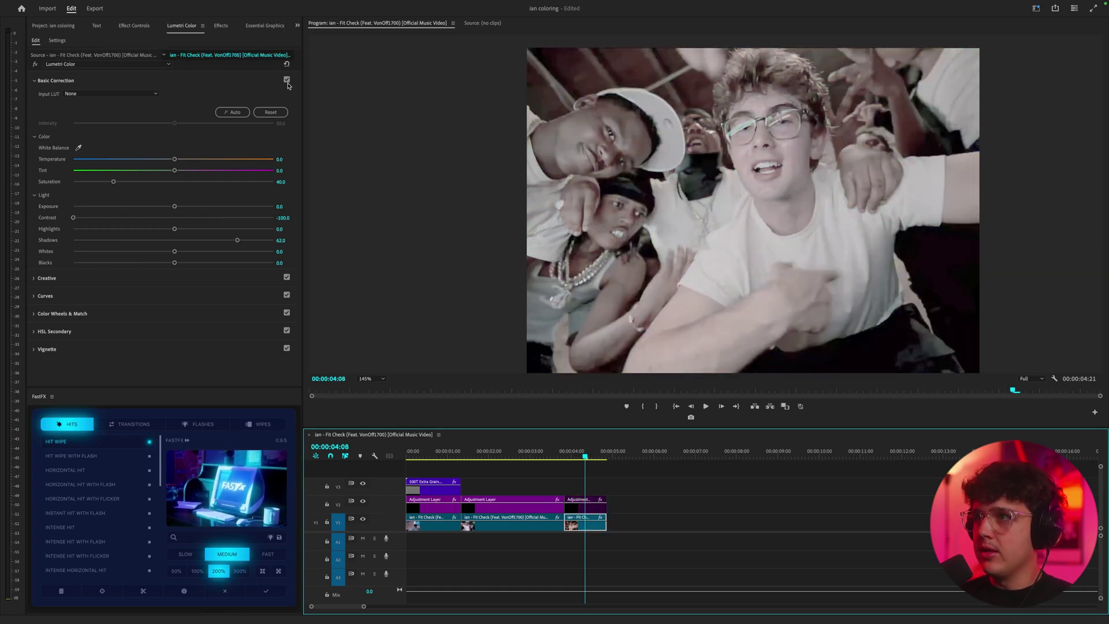
left_click(286, 80)
left_click(286, 80)
left_click(585, 502)
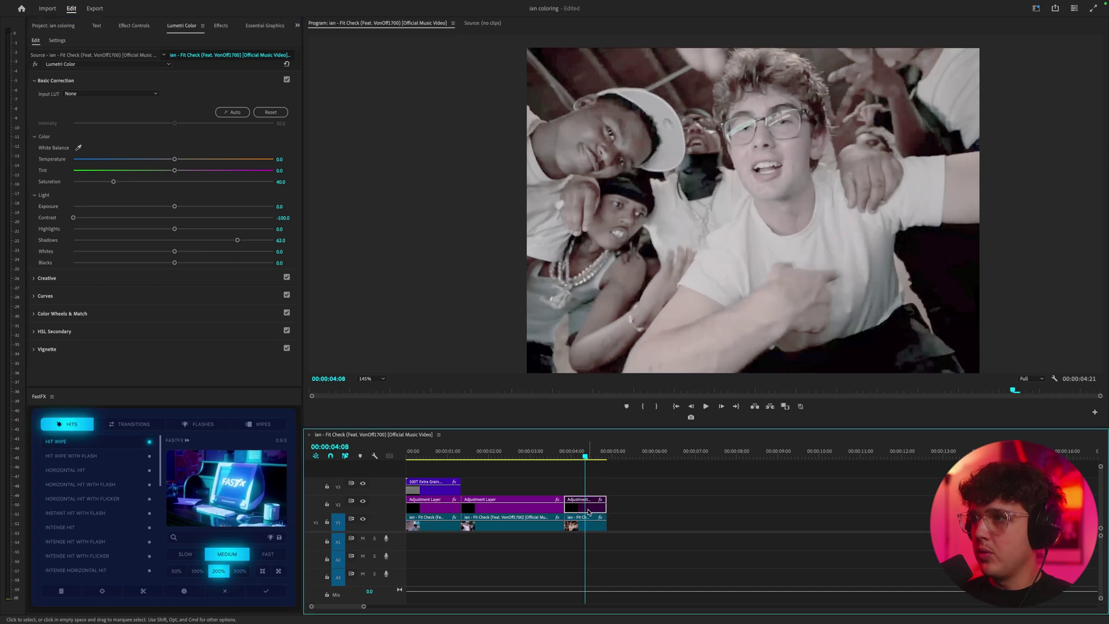
left_click(585, 523)
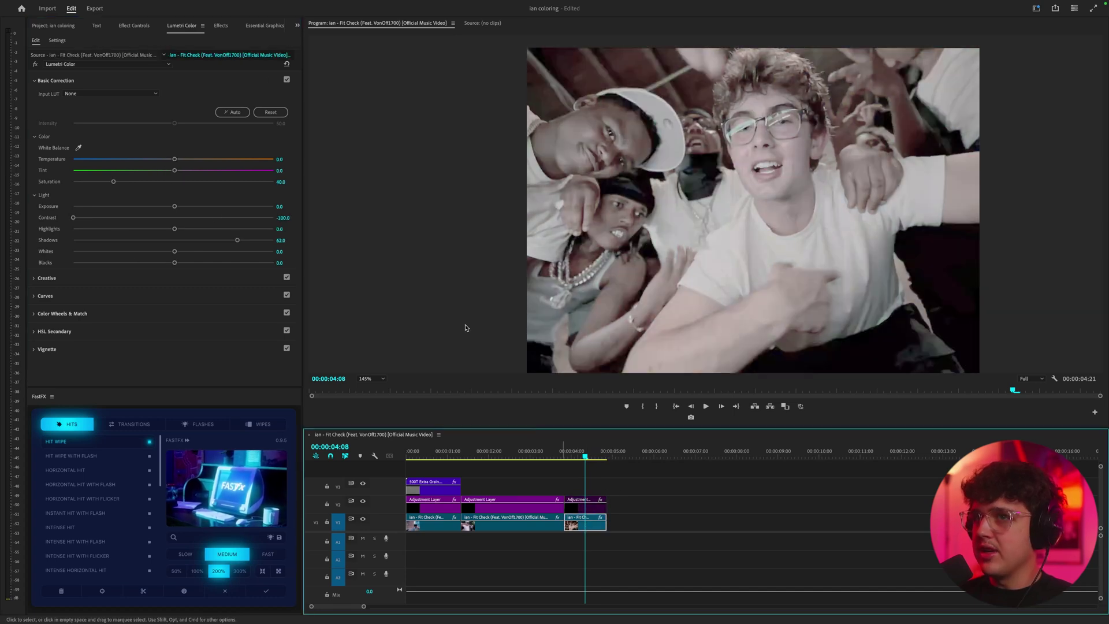
left_click(286, 80)
key("grave")
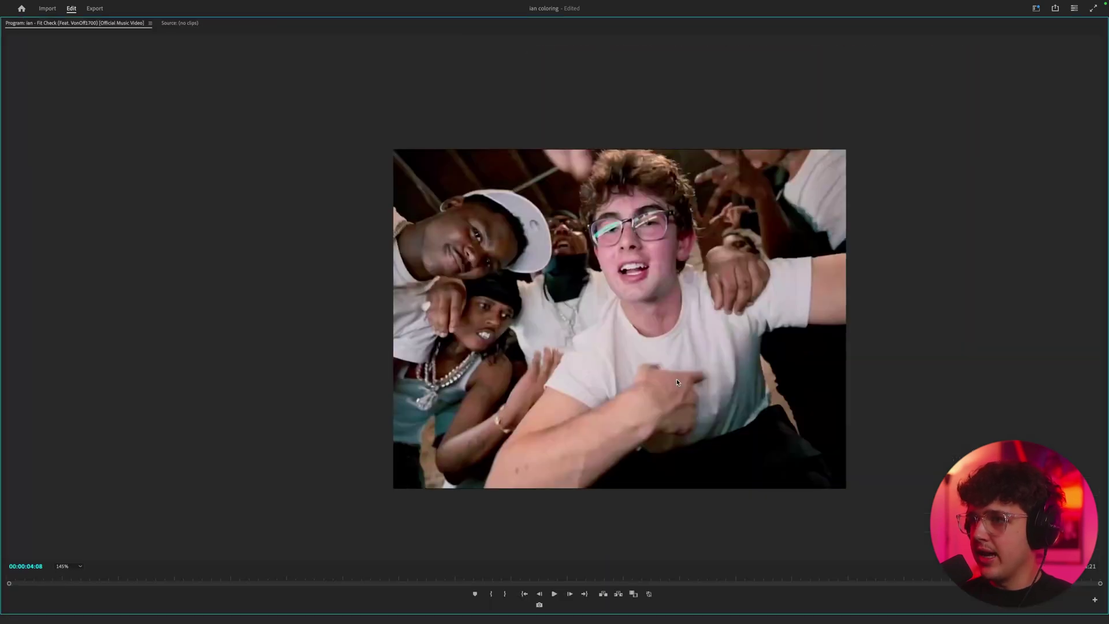
key("grave")
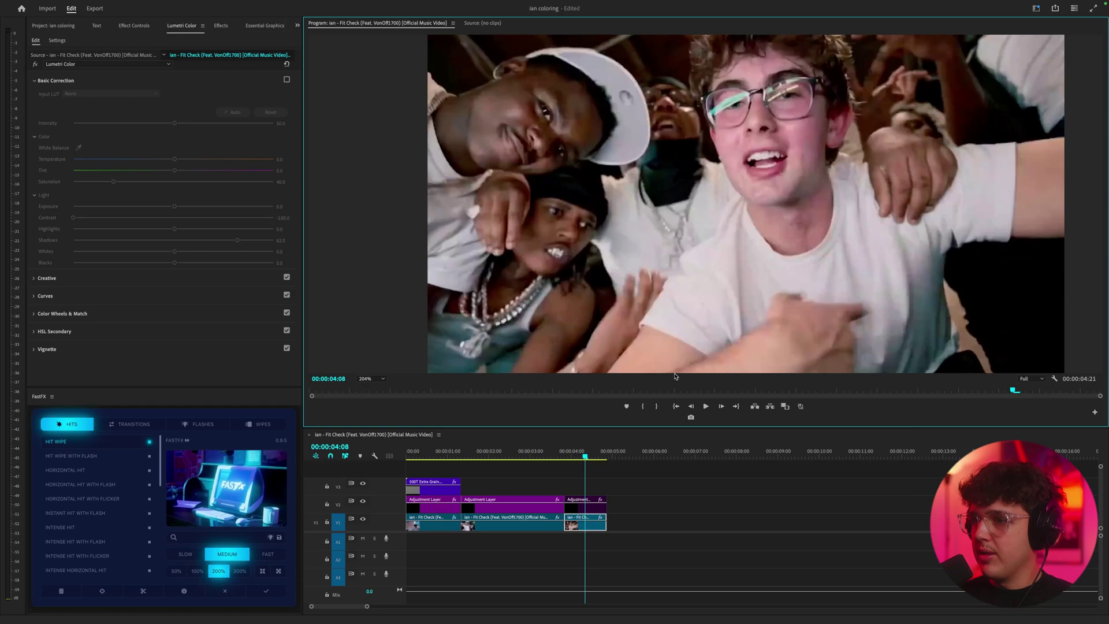